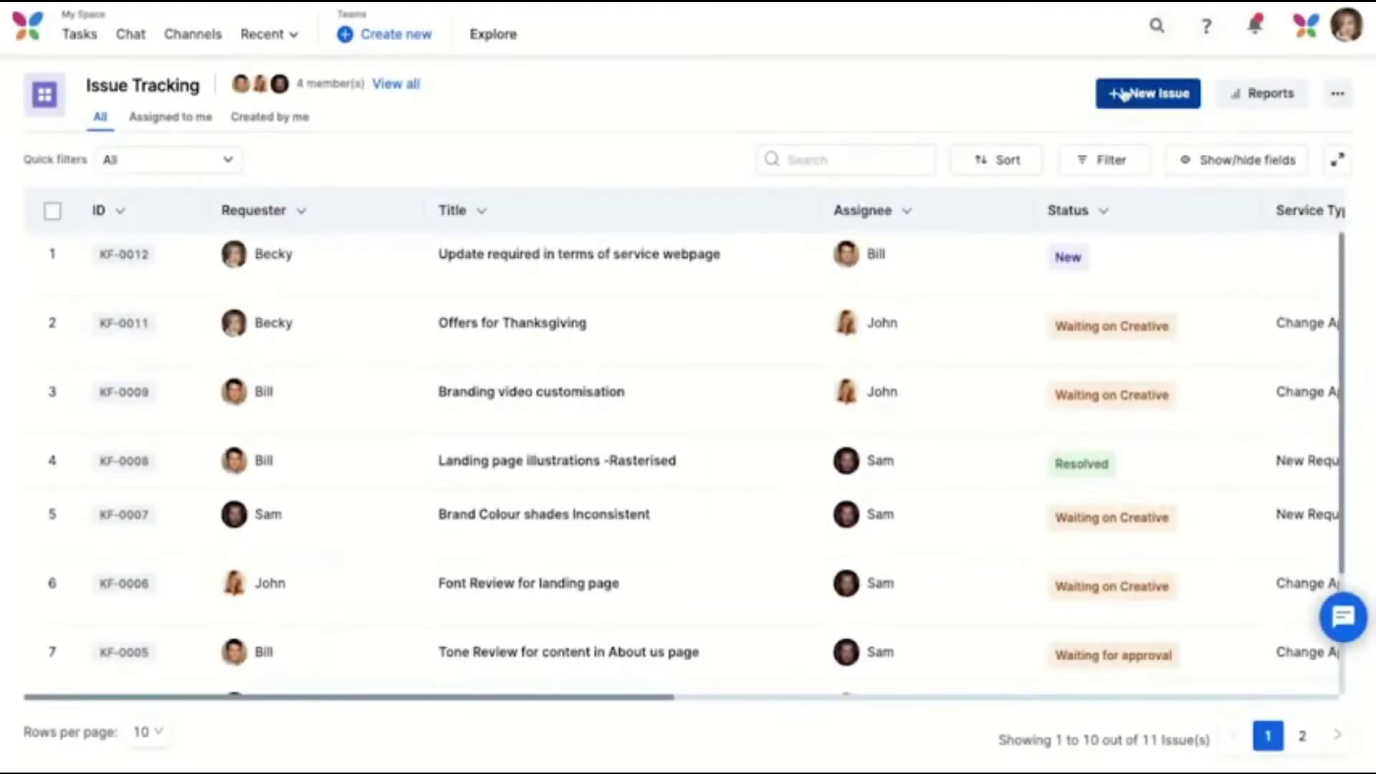
Open Kissflow's New Issue dialog to begin creating an issue.
{"action": "left_click", "coordinate": [1127, 96]}
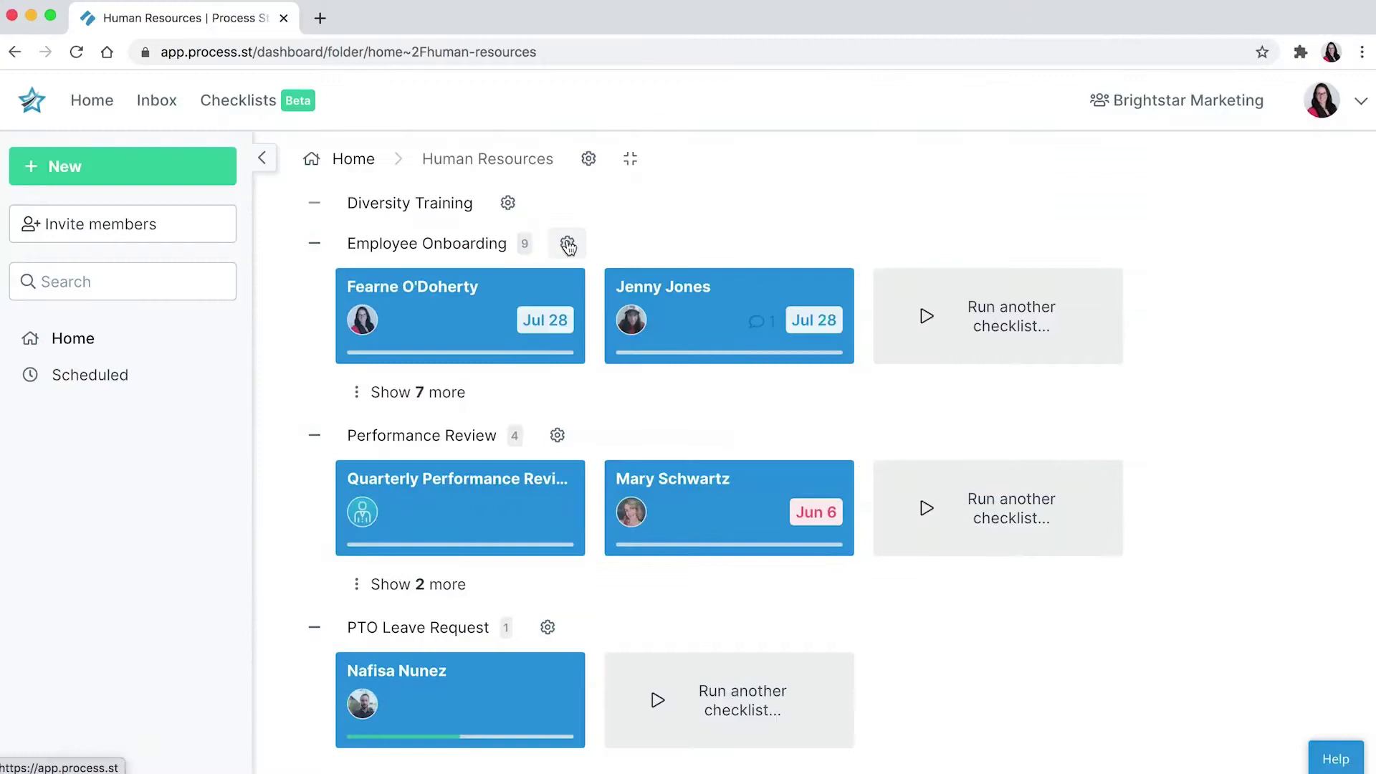
Open the Schedule checklist option for the Employee Onboarding template.
{"action": "left_click", "coordinate": [569, 245]}
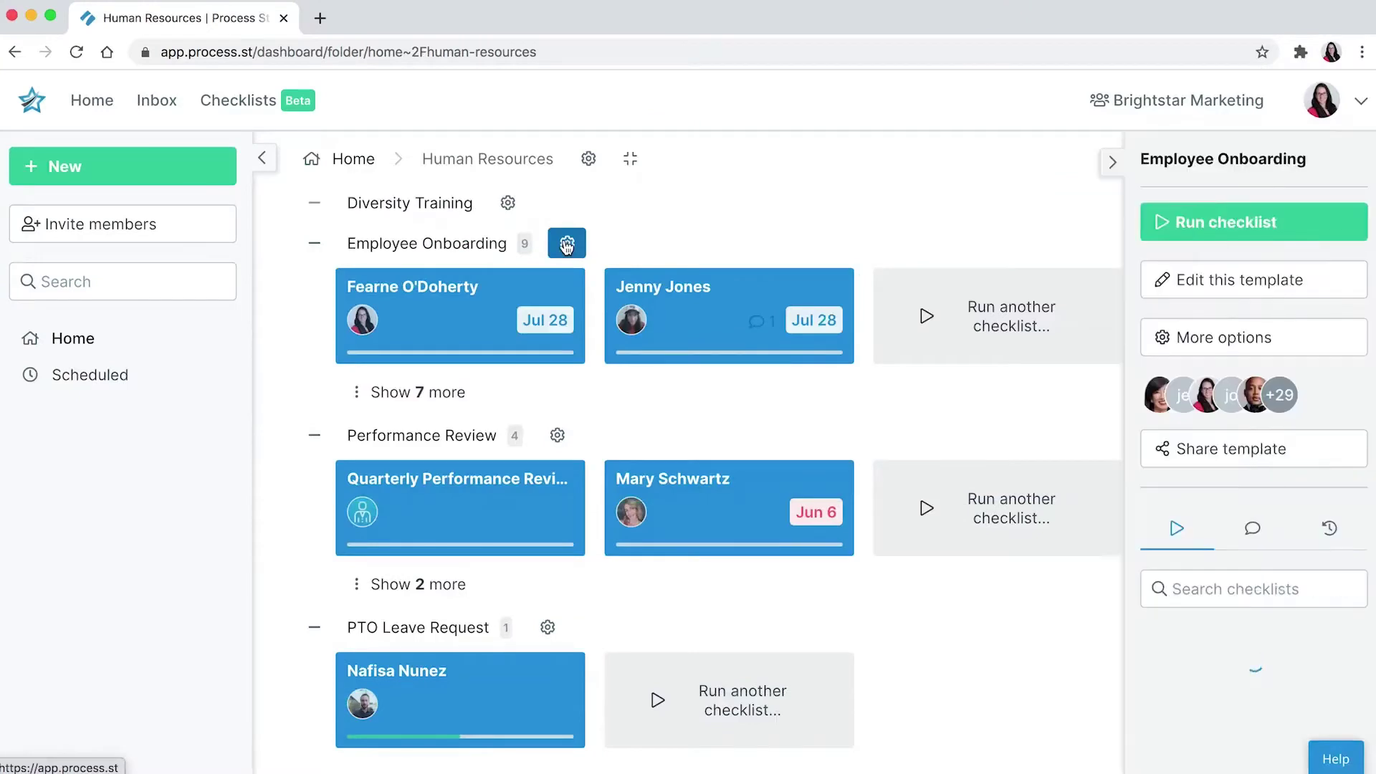
{"action": "left_click", "coordinate": [1188, 341]}
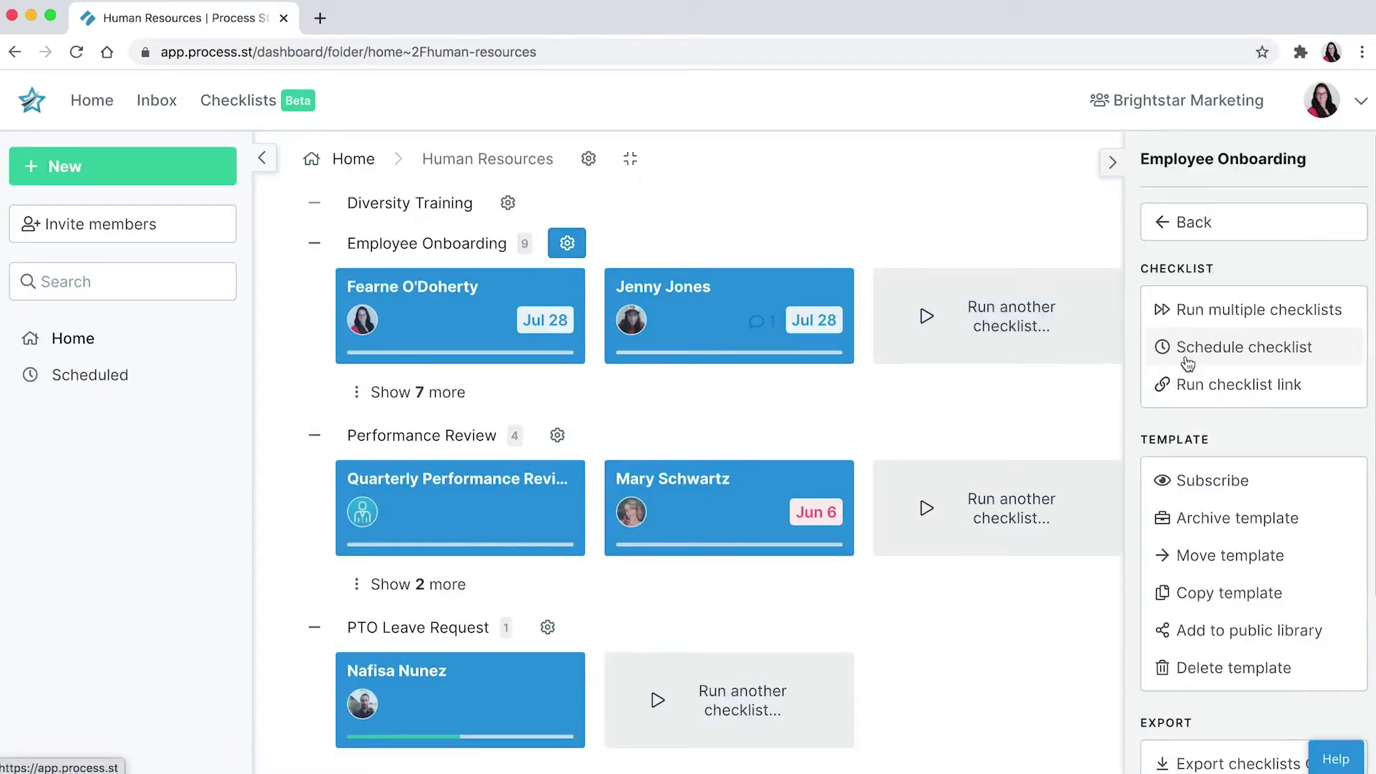
{"action": "left_click", "coordinate": [1189, 363]}
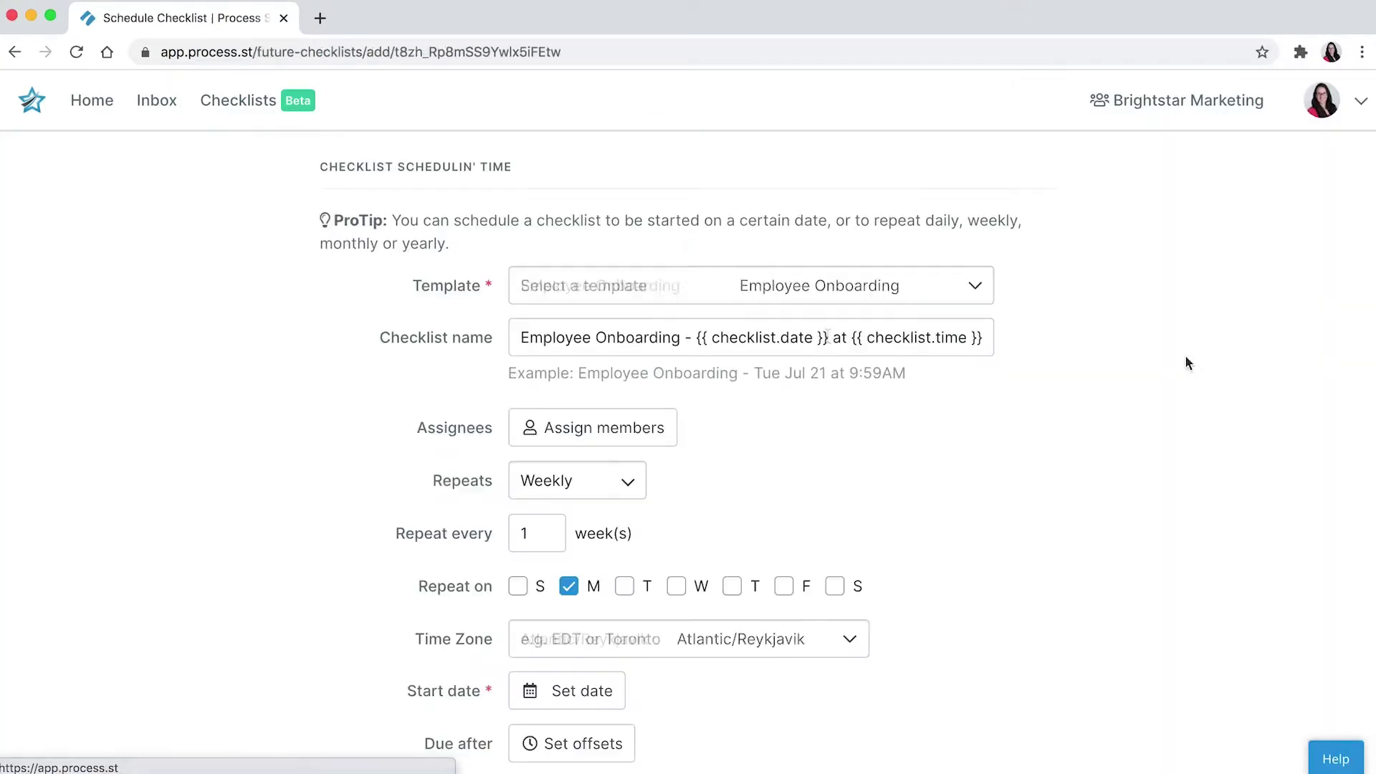
Assign the matching team member from search to the scheduled checklist.
{"action": "left_click", "coordinate": [661, 441]}
{"action": "type", "text": "ea"}
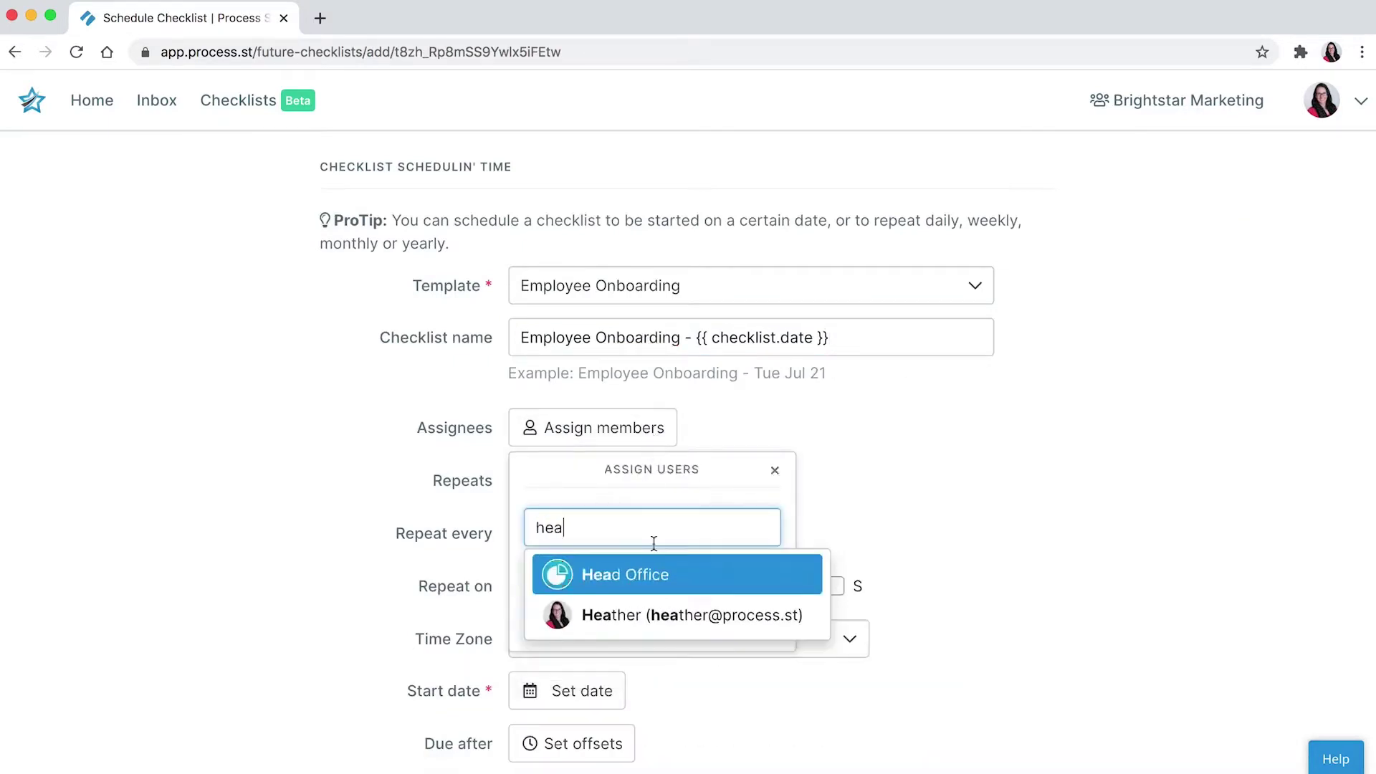
{"action": "left_click", "coordinate": [661, 615]}
{"action": "left_click", "coordinate": [983, 513]}
{"action": "scroll", "coordinate": [984, 513], "scroll_direction": "down", "scroll_amount": 3}
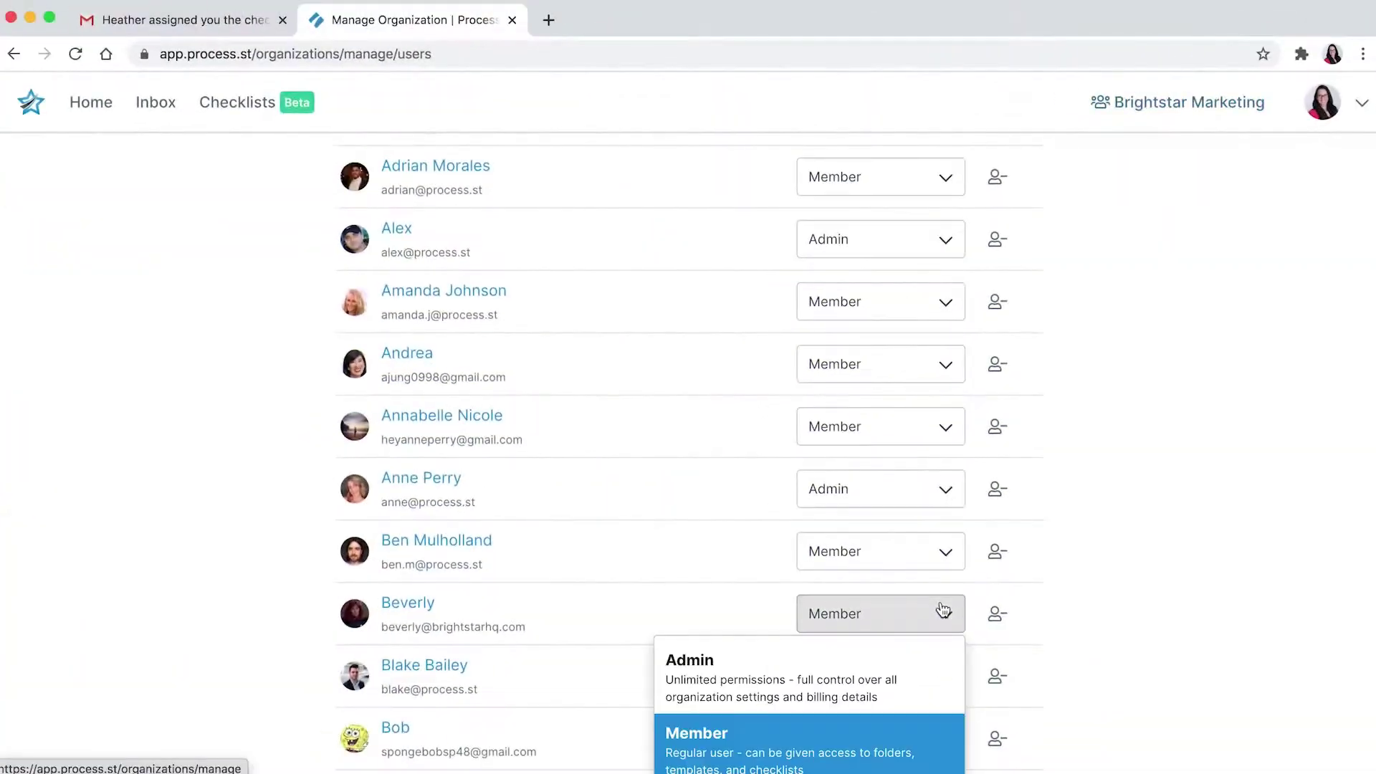
Change Beverly's member type from Member to Admin.
{"action": "left_click", "coordinate": [930, 662]}
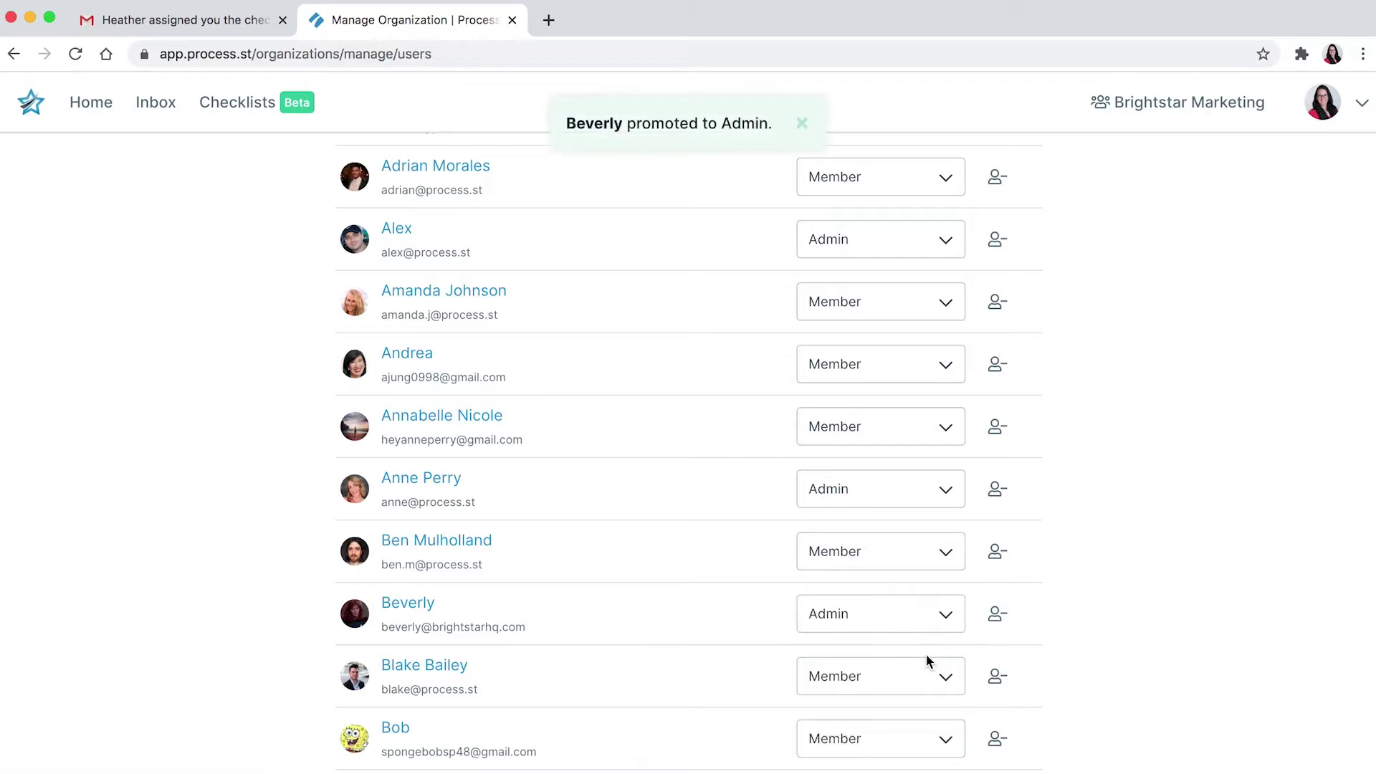
{"action": "scroll", "coordinate": [926, 654], "scroll_direction": "up", "scroll_amount": 2}
{"action": "scroll", "coordinate": [926, 654], "scroll_direction": "up", "scroll_amount": 3}
{"action": "scroll", "coordinate": [926, 661], "scroll_direction": "up", "scroll_amount": 3}
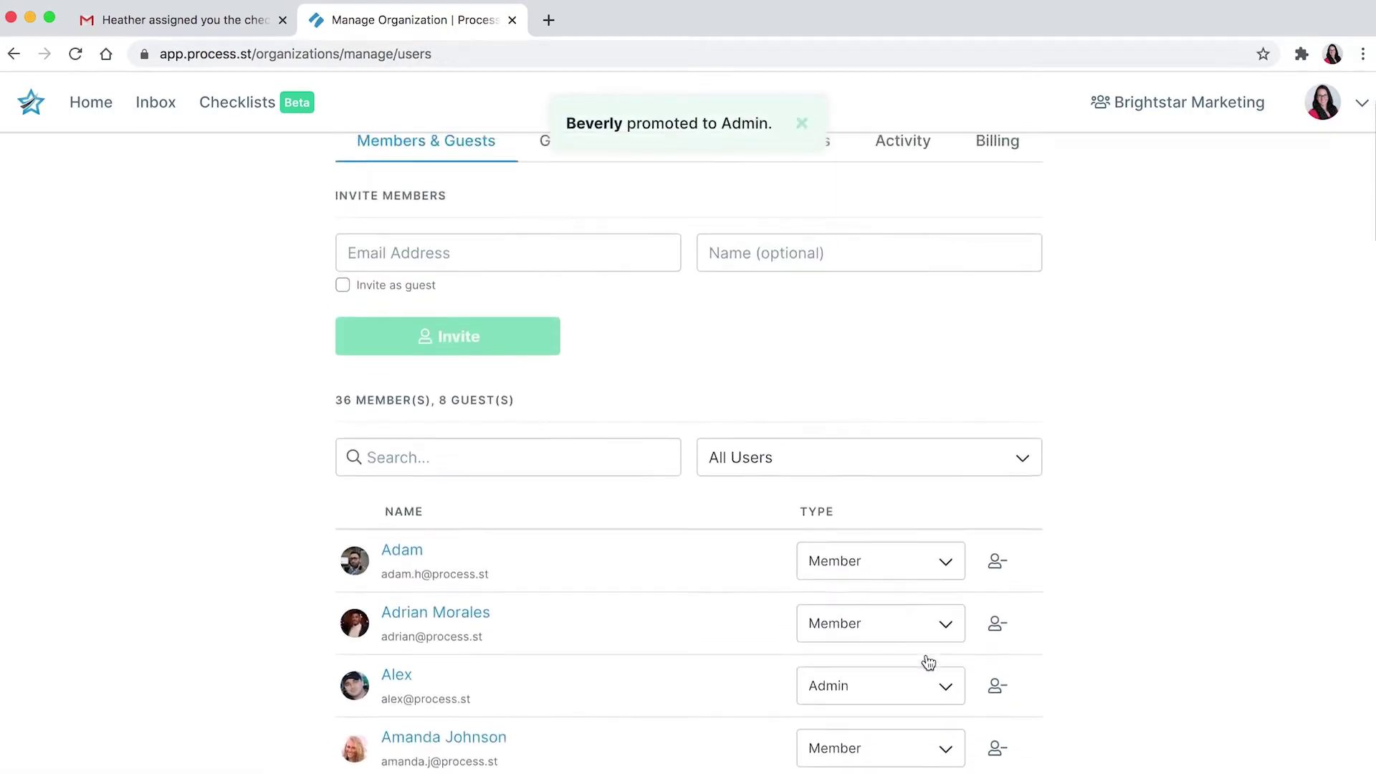
{"action": "scroll", "coordinate": [925, 660], "scroll_direction": "up", "scroll_amount": 2}
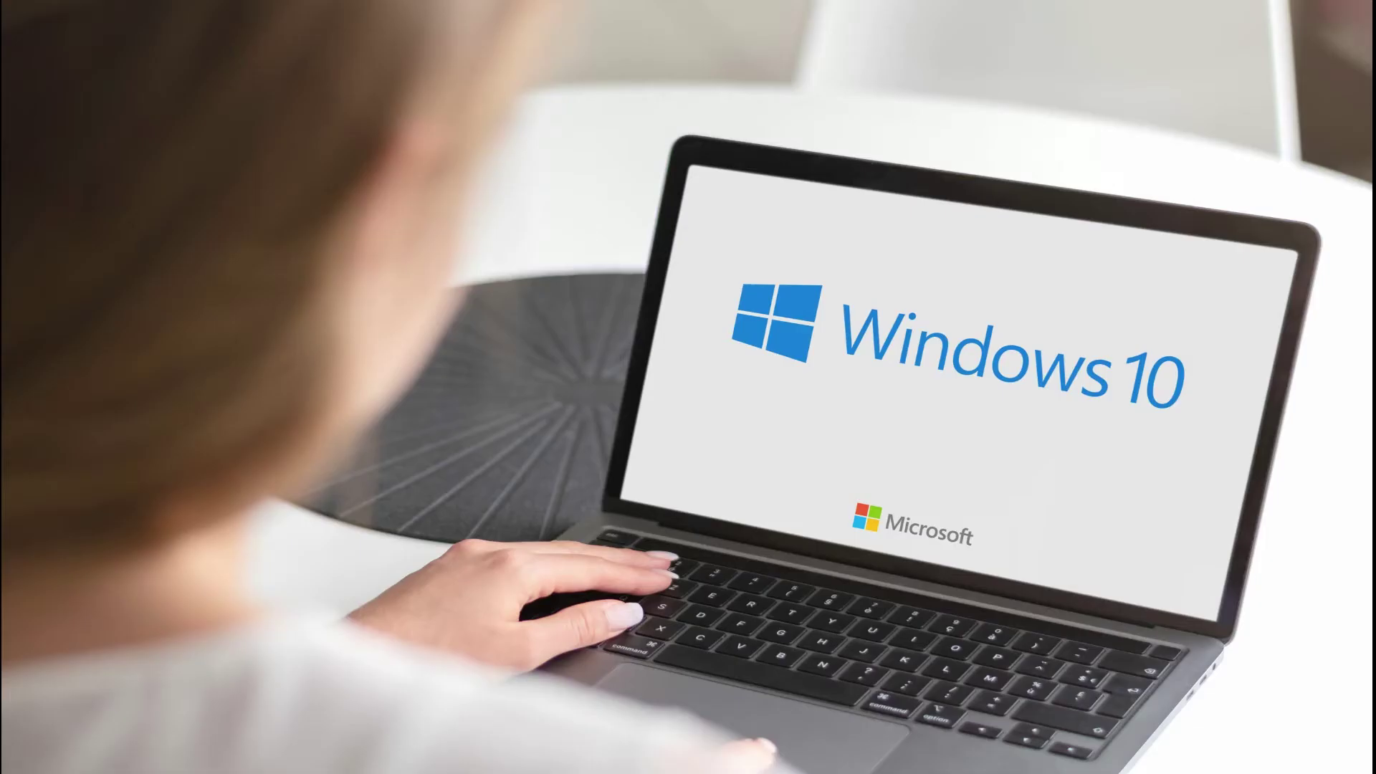